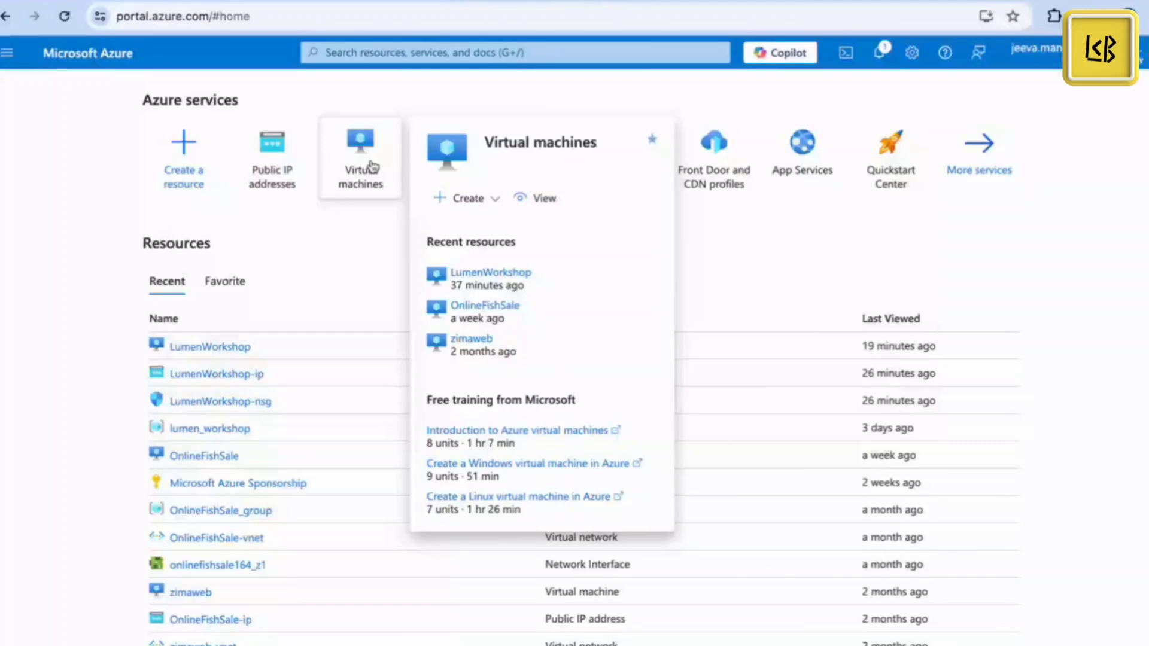
# - Start creating a new Azure virtual machine from the list of virtual machines
pyautogui.click(373, 167)
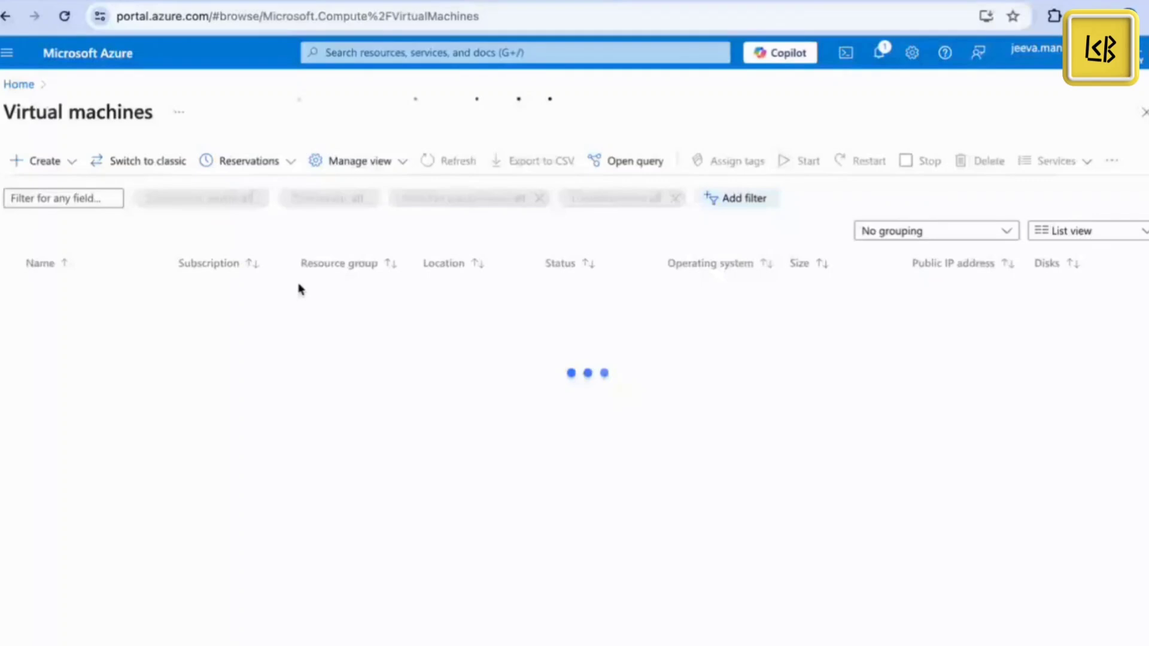
pyautogui.click(45, 161)
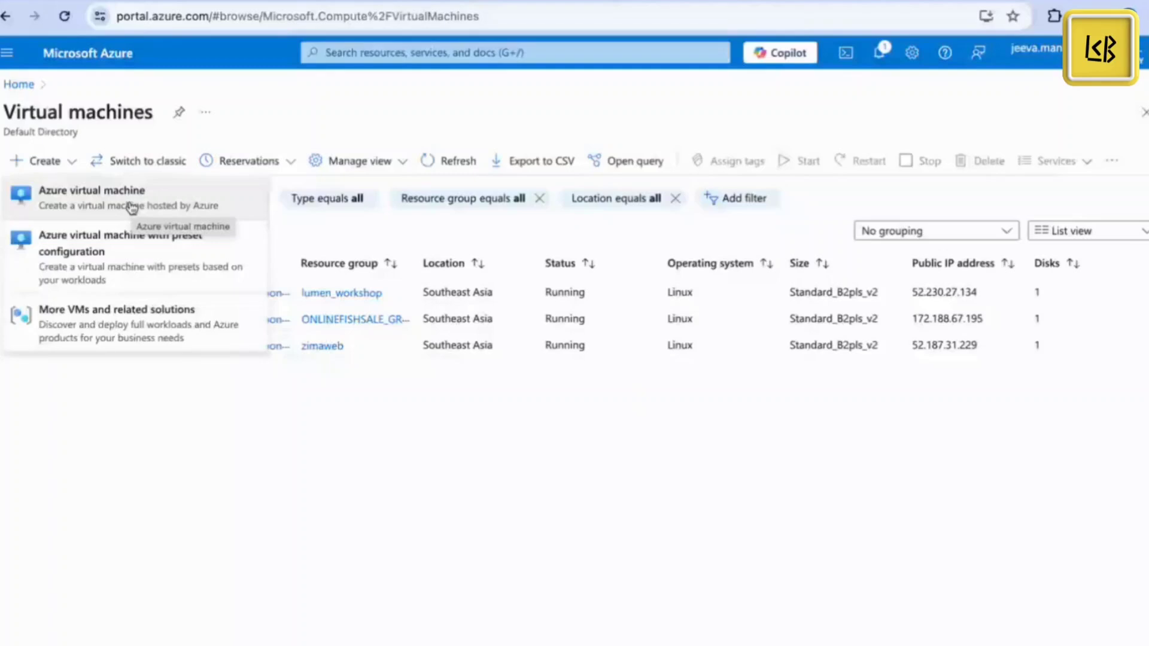
pyautogui.click(132, 207)
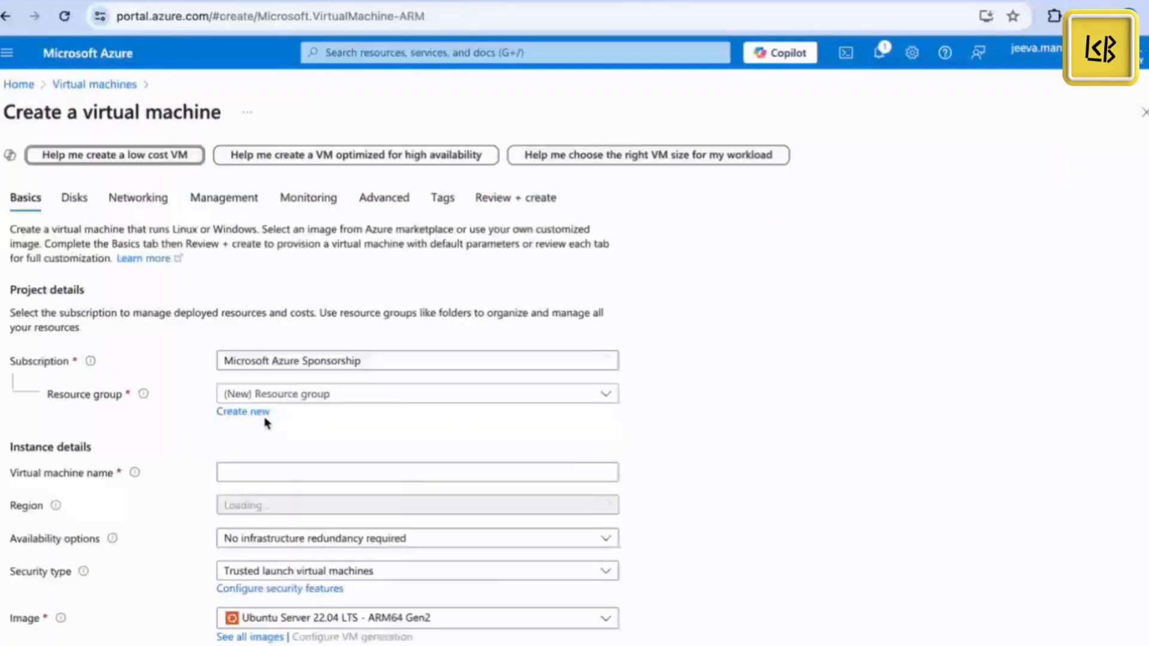
# - Assign the new virtual machine to the lumen_workshop resource group and name it LumenWorkshopPublic
pyautogui.scroll(-2, 333, 308)
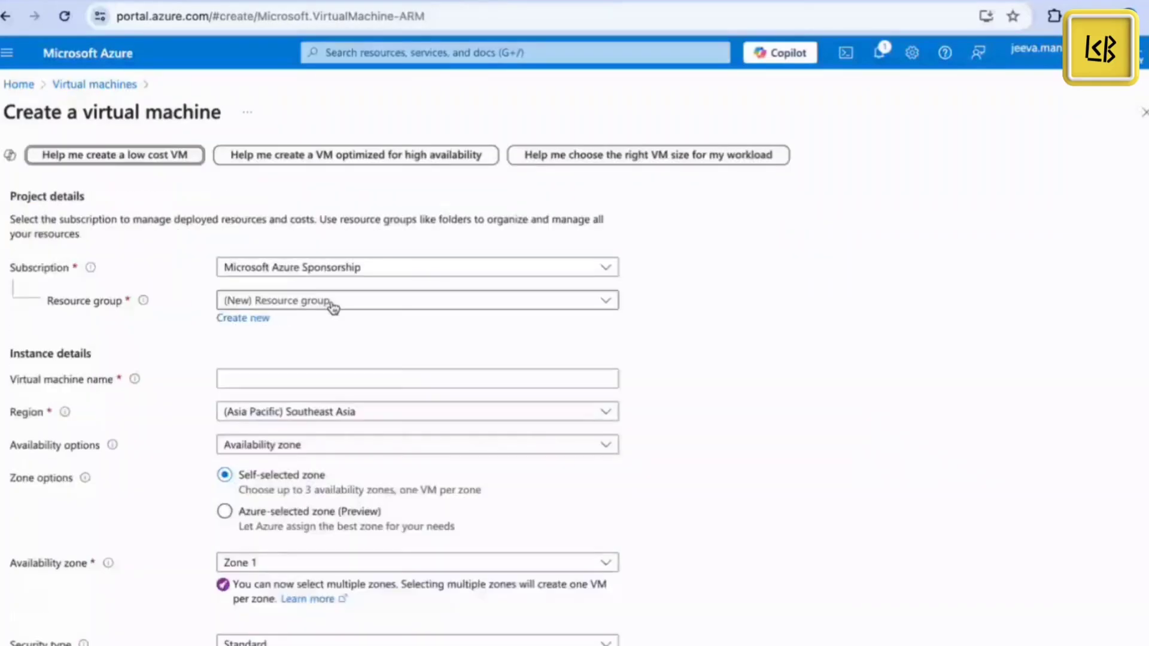
pyautogui.click(334, 302)
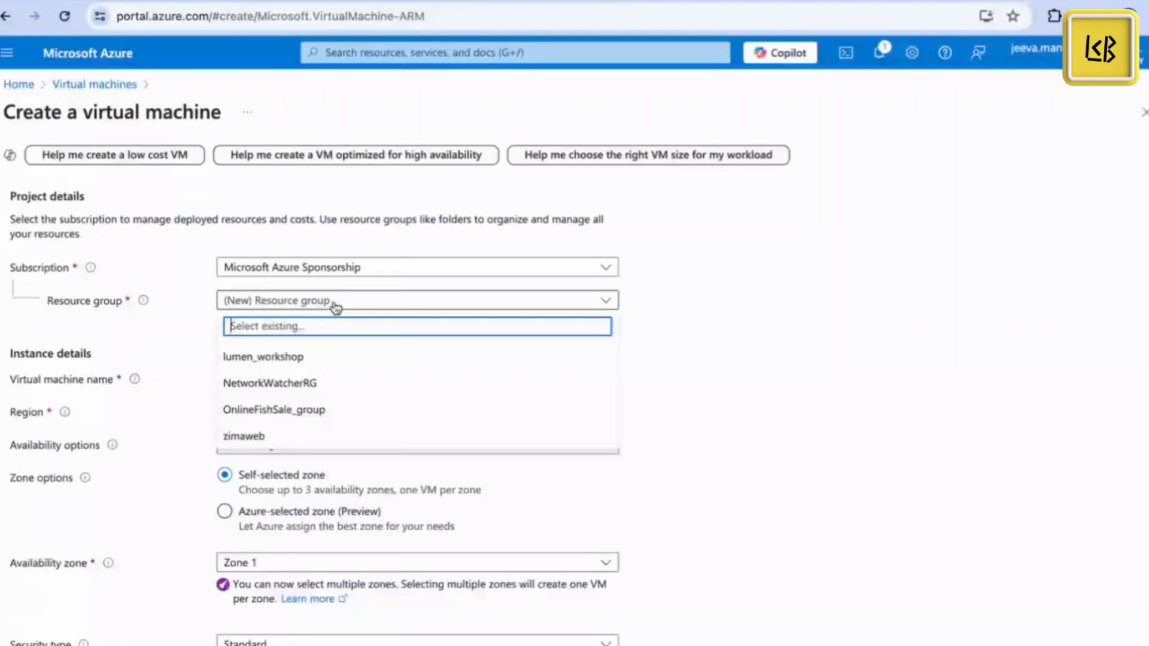
pyautogui.click(263, 357)
pyautogui.scroll(-1, 266, 319)
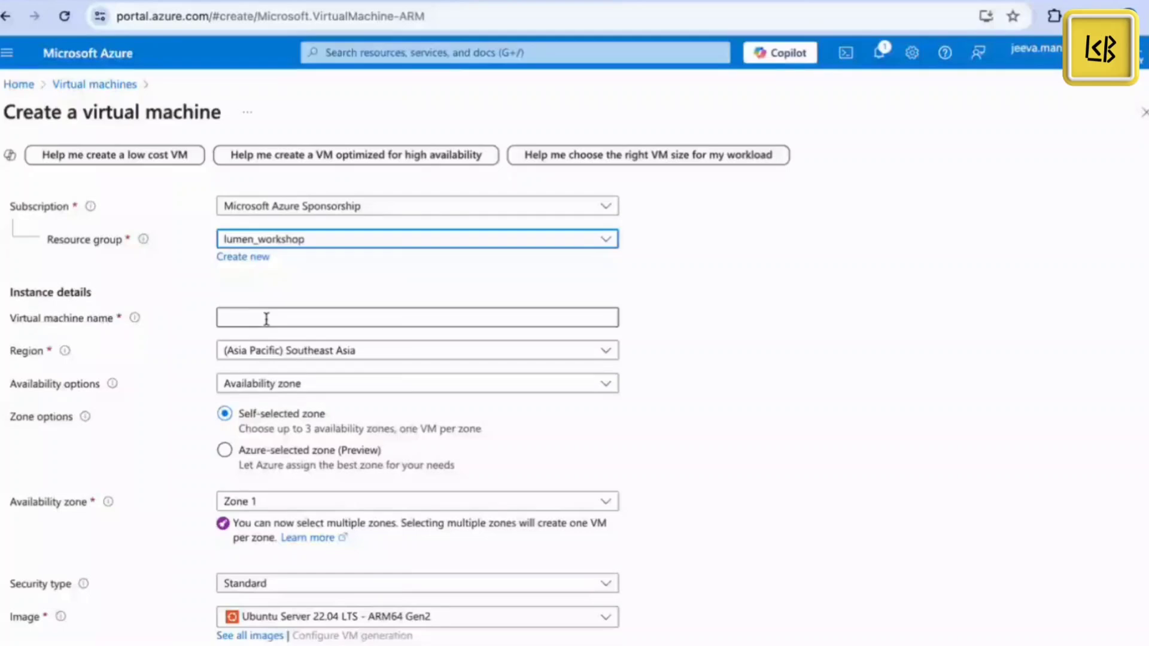
pyautogui.click(266, 319)
pyautogui.write('LumenW')
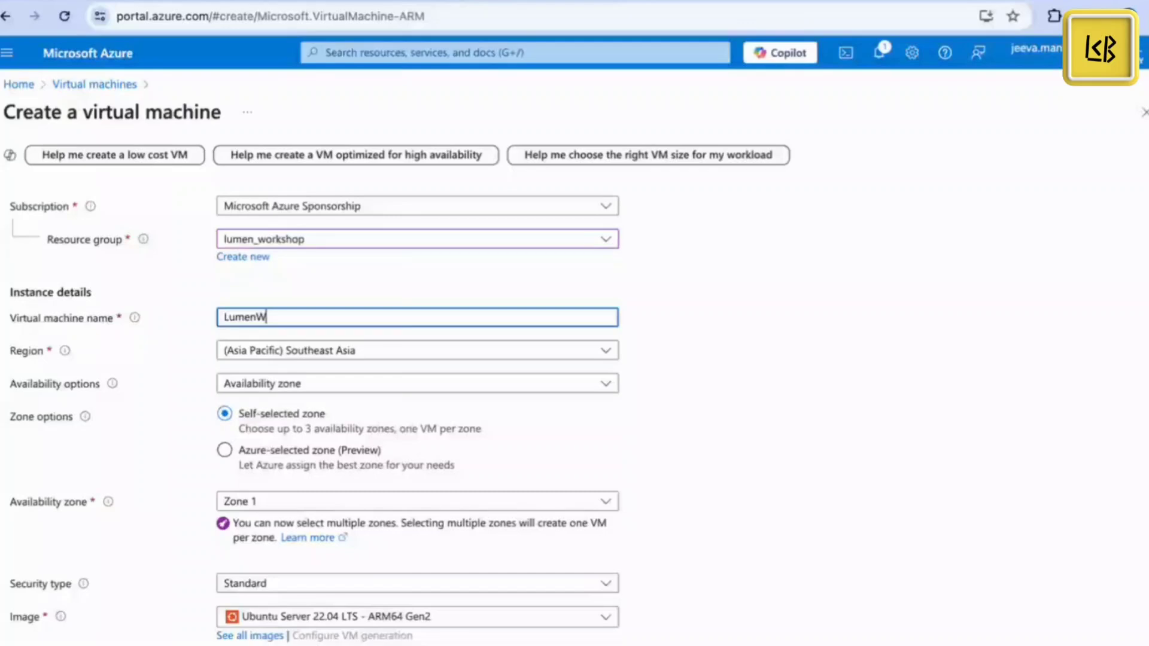
pyautogui.write('orkshopPublic')
# - Choose (Asia Pacific) Southeast Asia as the virtual machine's region
pyautogui.scroll(-1, 298, 401)
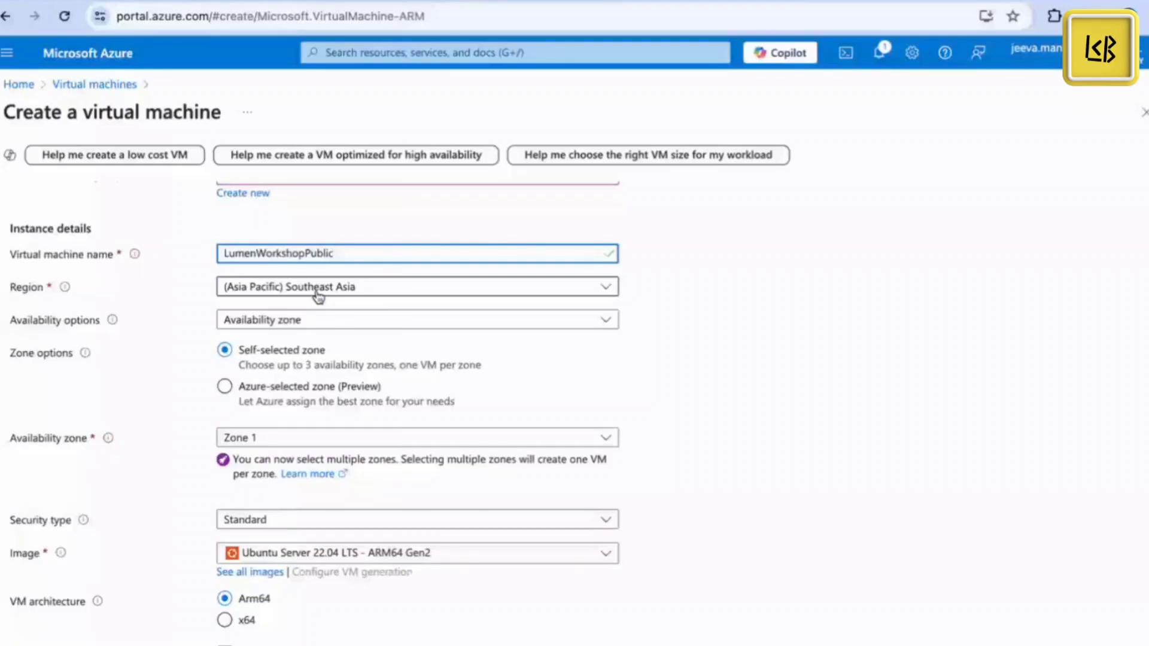
pyautogui.click(287, 290)
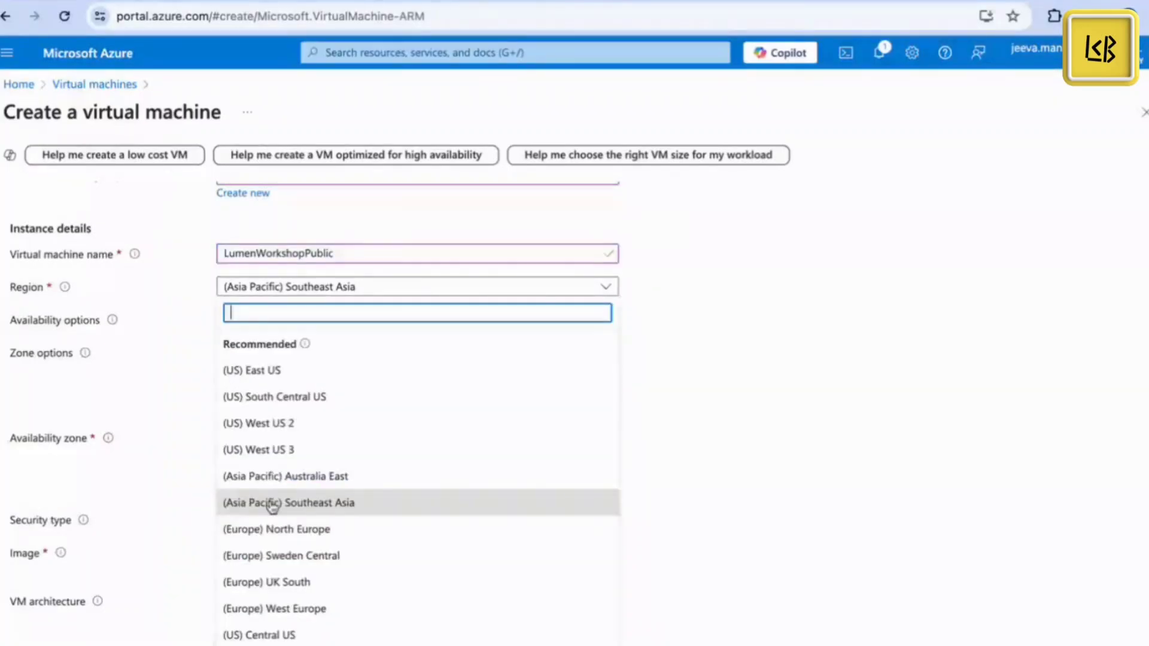
pyautogui.click(272, 506)
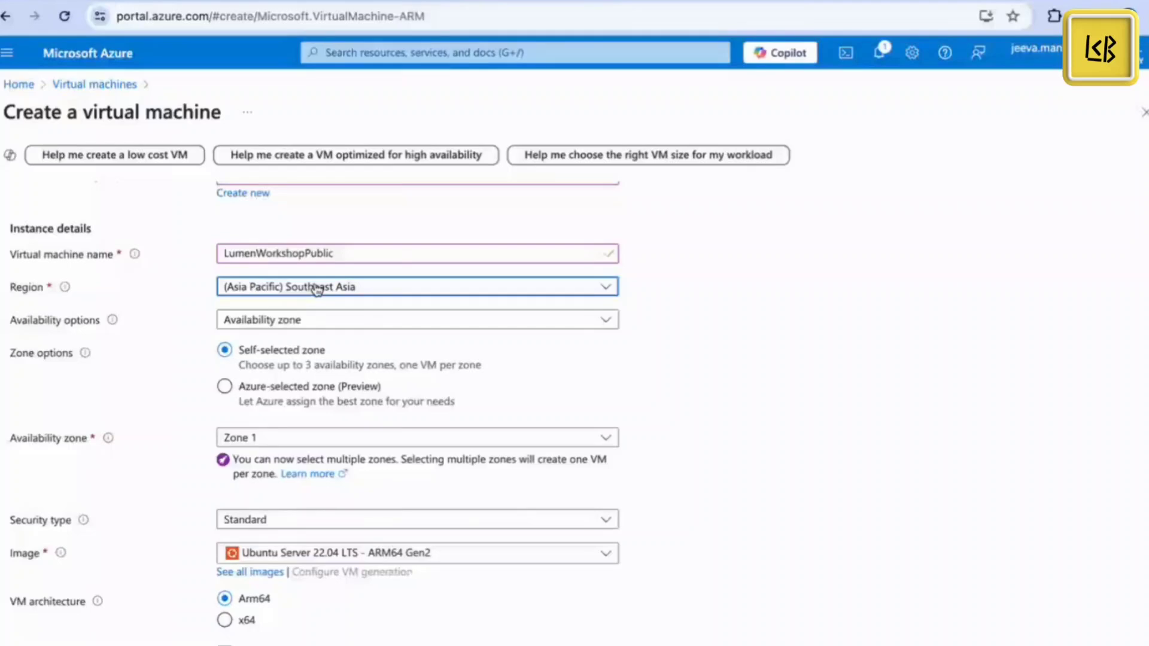
# - Look through the operating system images offered for the virtual machine without changing the selection
pyautogui.scroll(-3, 317, 323)
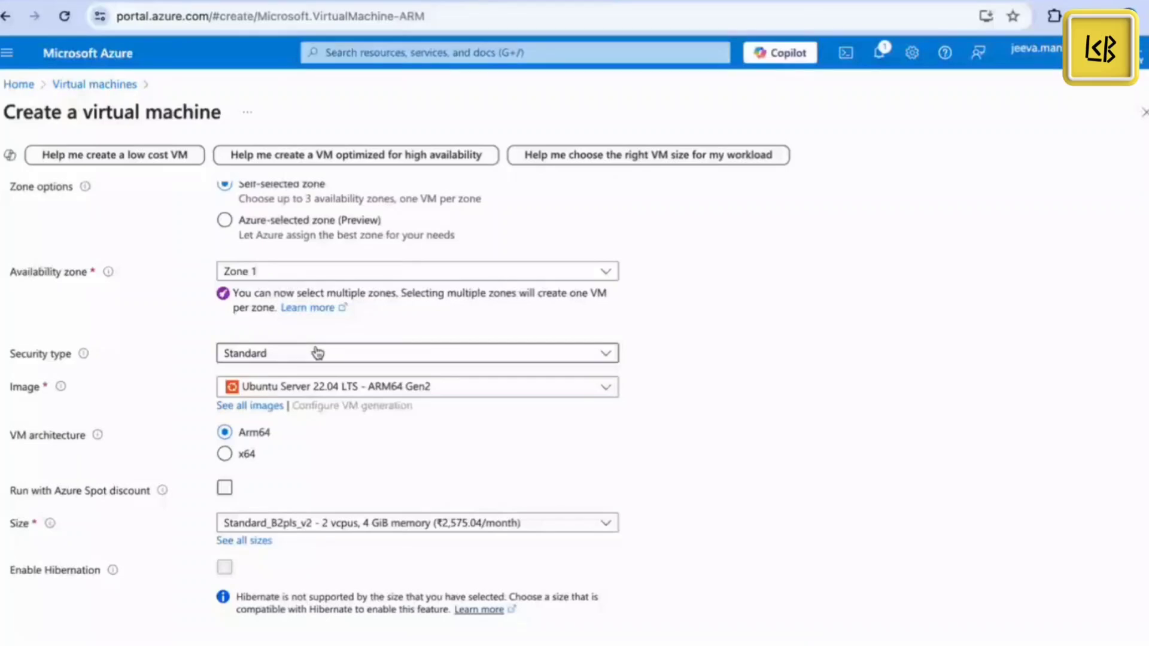
pyautogui.scroll(-1, 317, 353)
pyautogui.click(474, 349)
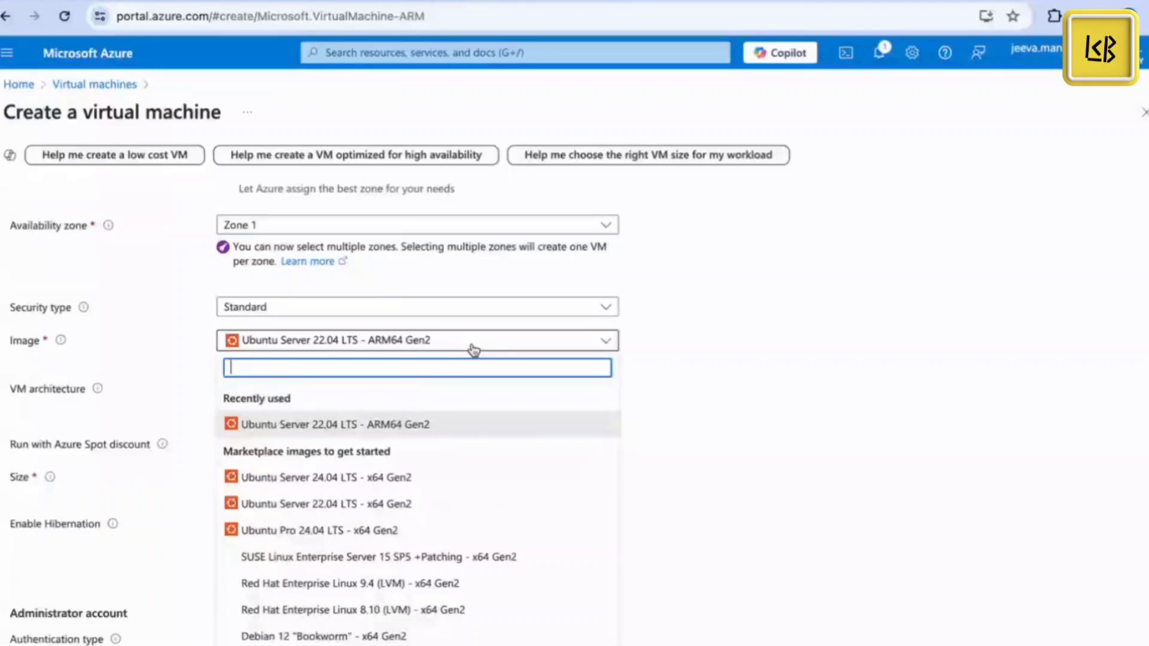
pyautogui.click(671, 344)
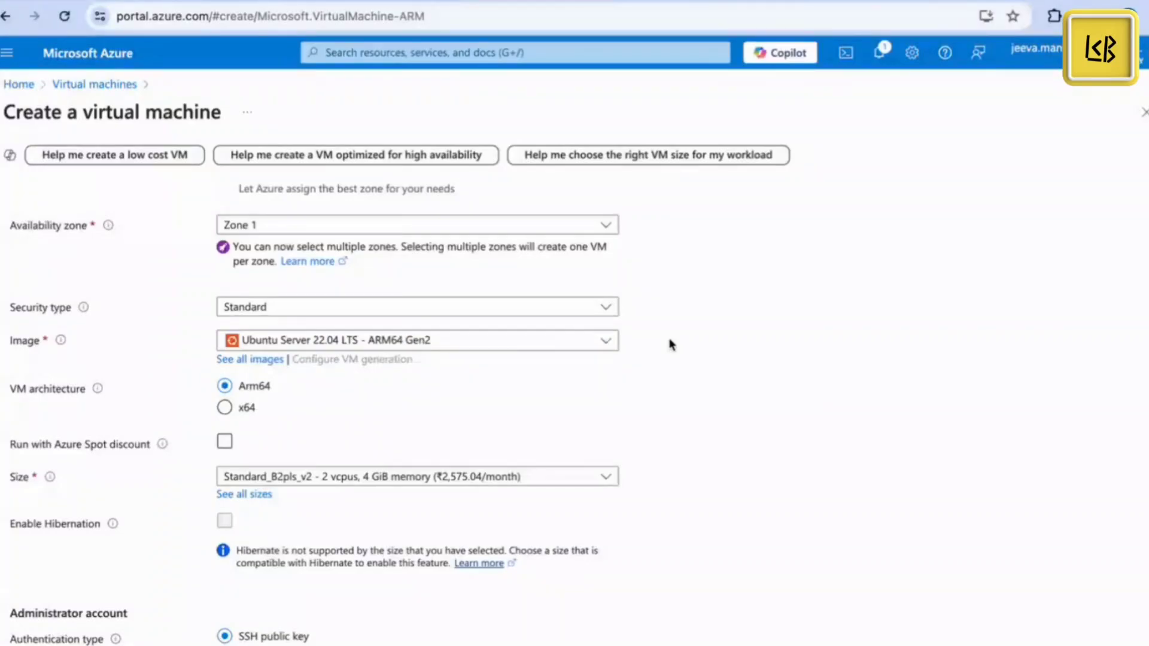
pyautogui.click(589, 348)
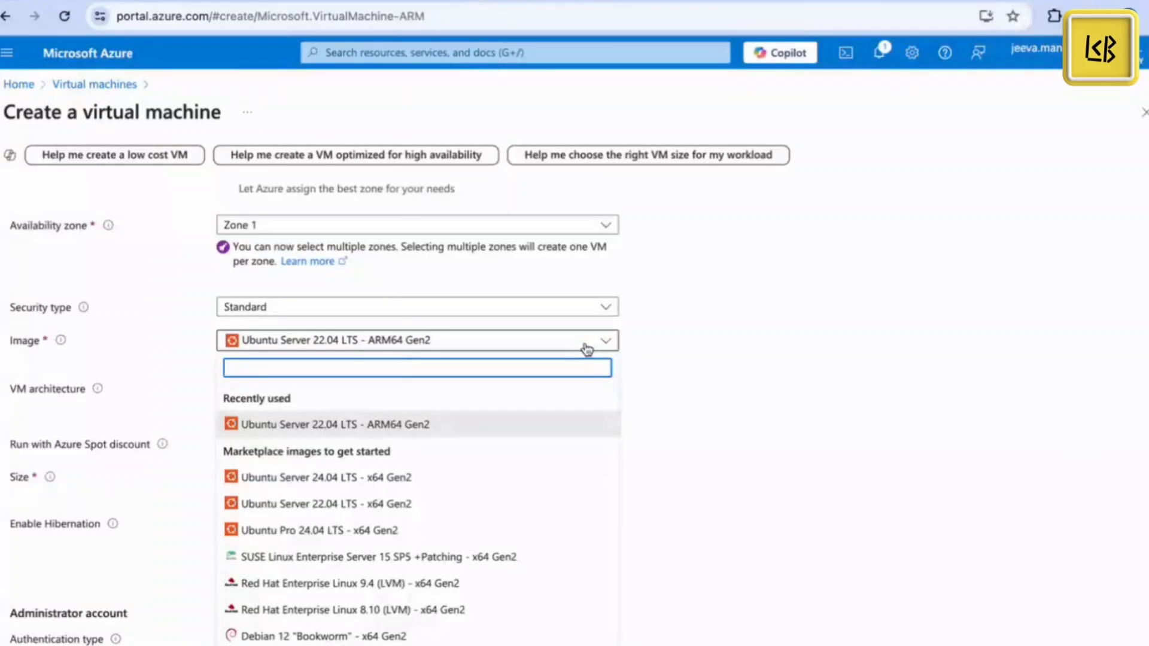
pyautogui.click(736, 384)
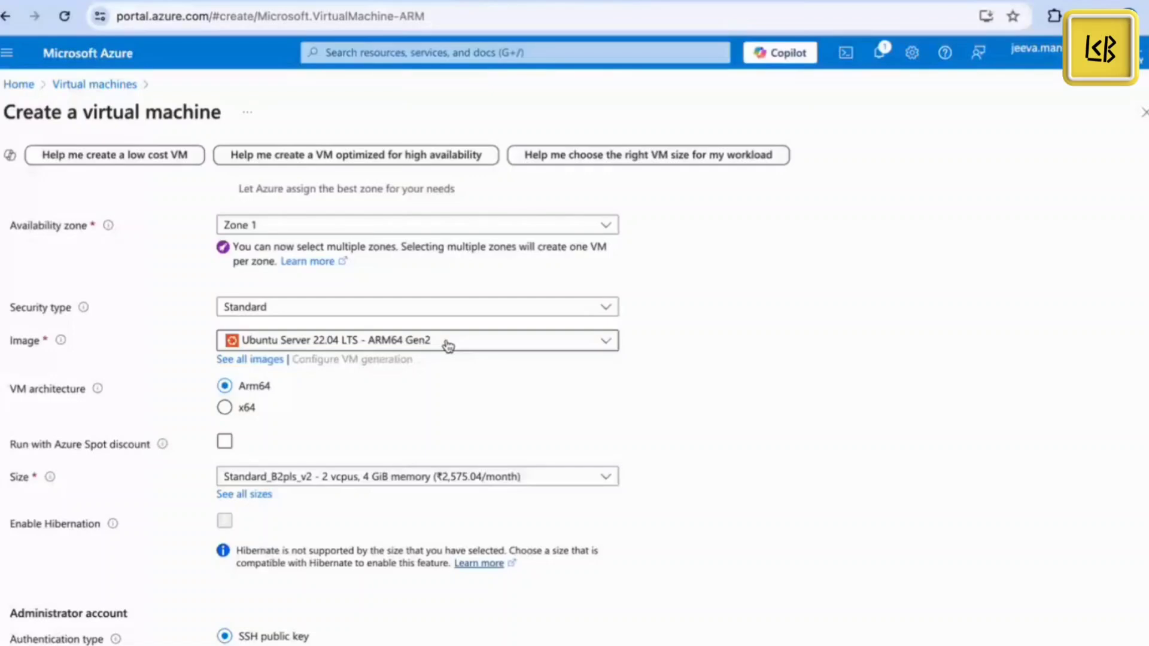
# - Choose the Standard_B2pls_v2 size with 2 vcpus and 4 GiB memory for the virtual machine
pyautogui.scroll(5, 336, 458)
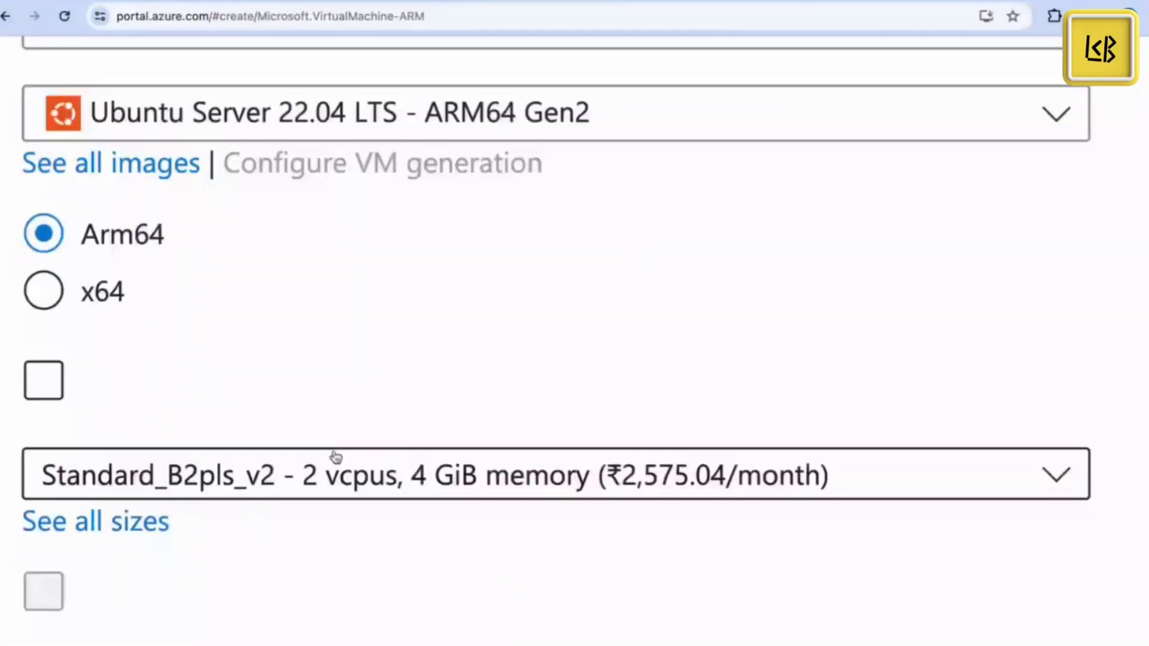
pyautogui.click(336, 458)
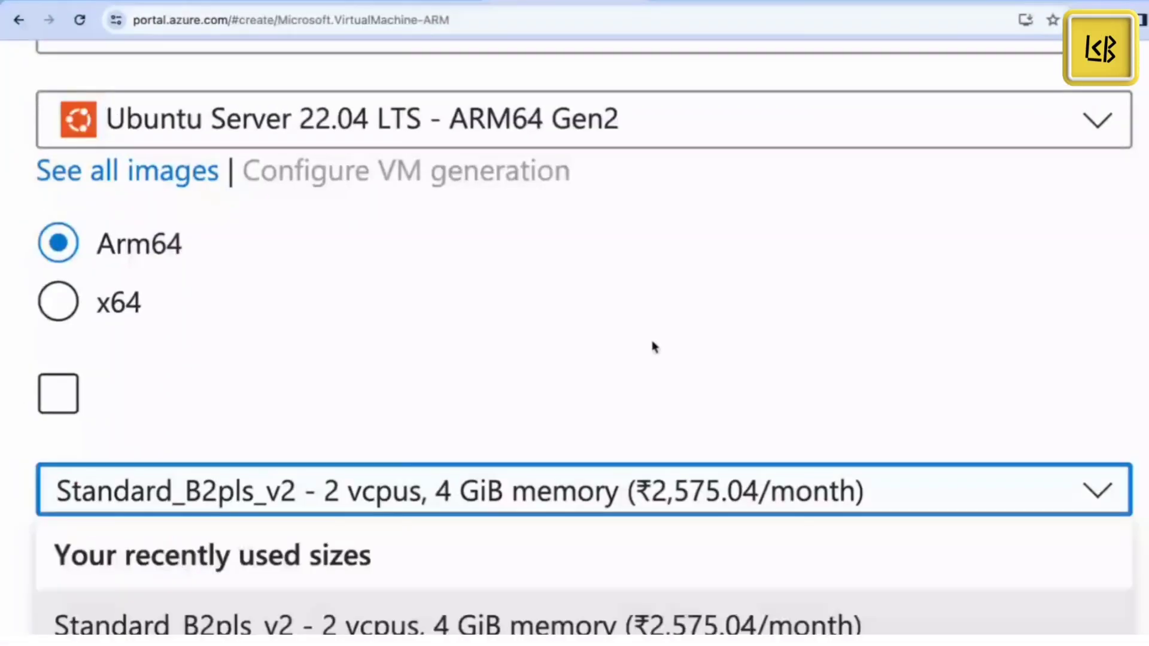
pyautogui.click(653, 343)
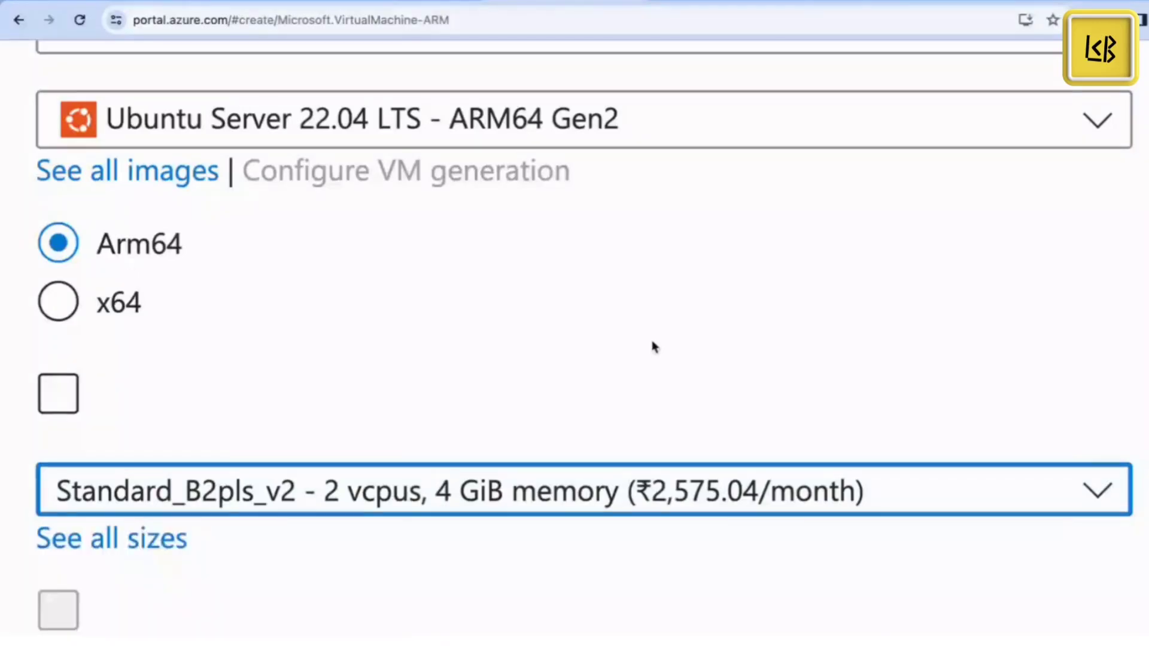
pyautogui.scroll(-5, 652, 347)
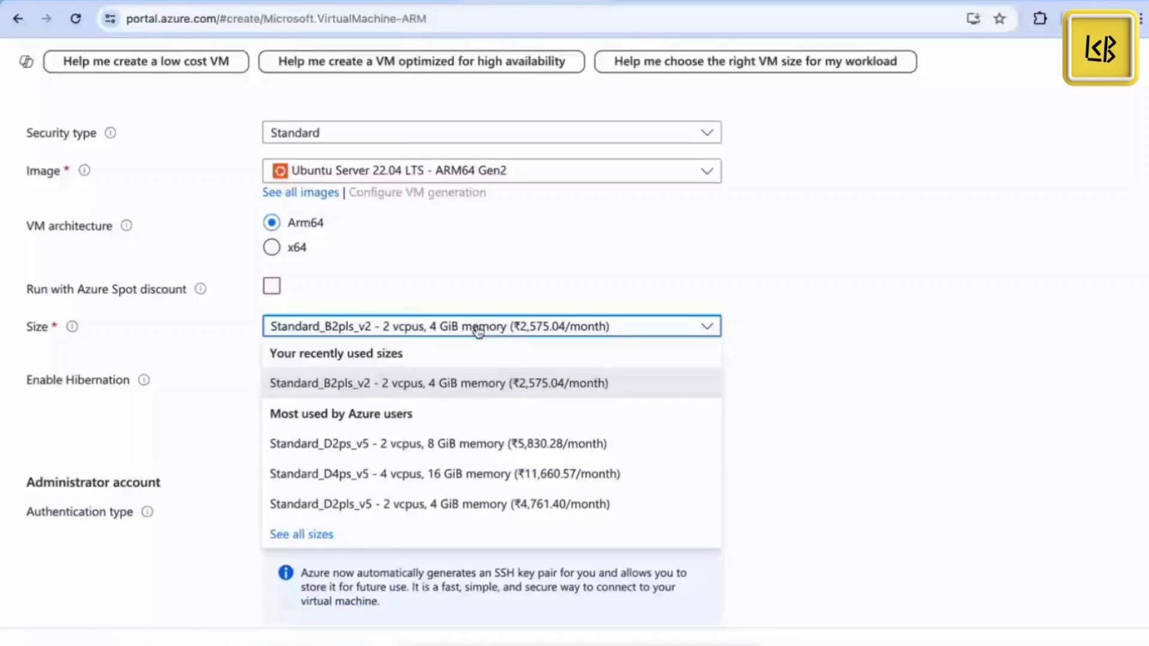
pyautogui.click(539, 390)
# - Check the administrator account's authentication type, username, SSH key source and key pair name
pyautogui.scroll(-3, 508, 381)
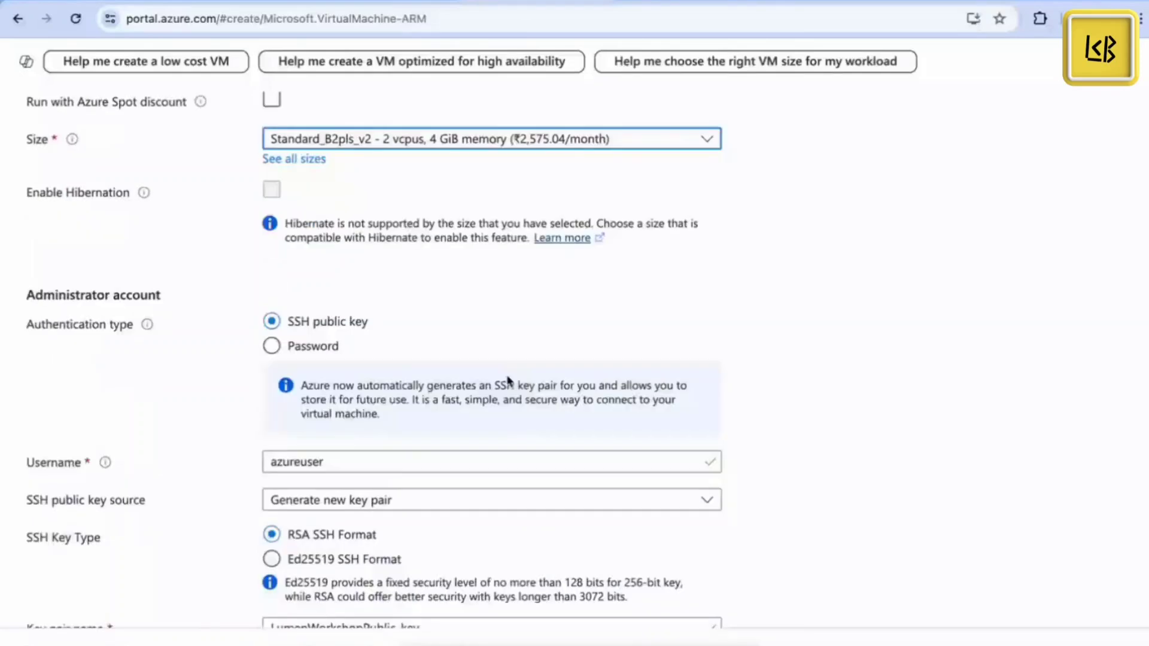
pyautogui.scroll(-2, 131, 150)
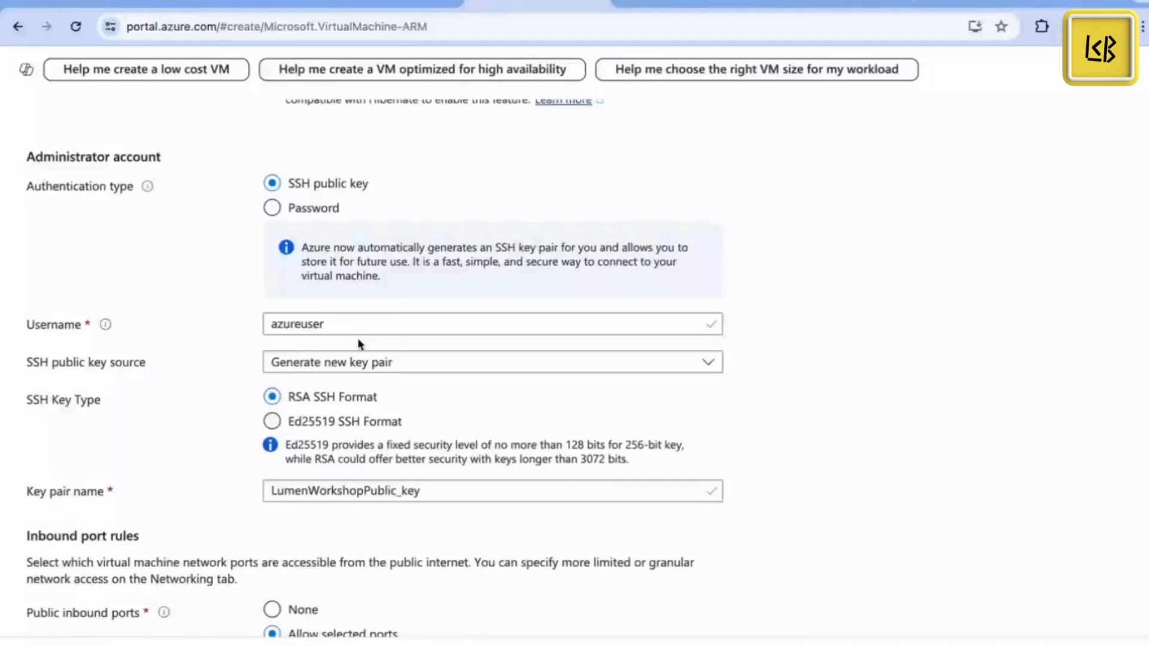
pyautogui.doubleClick(339, 323)
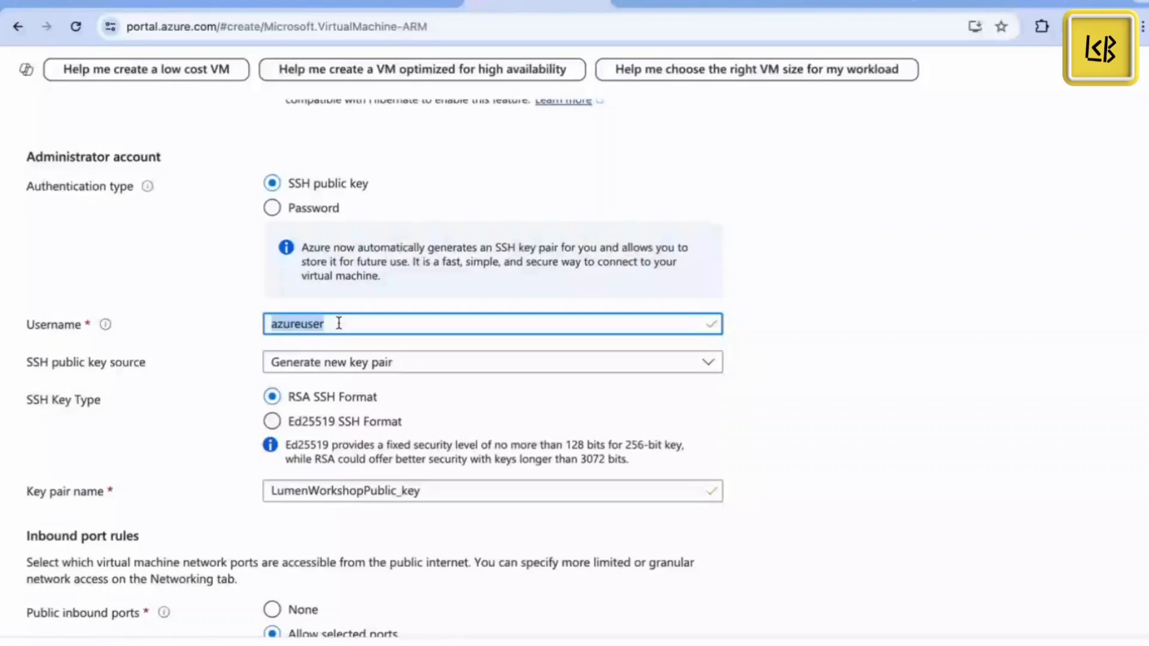
pyautogui.scroll(-3, 300, 543)
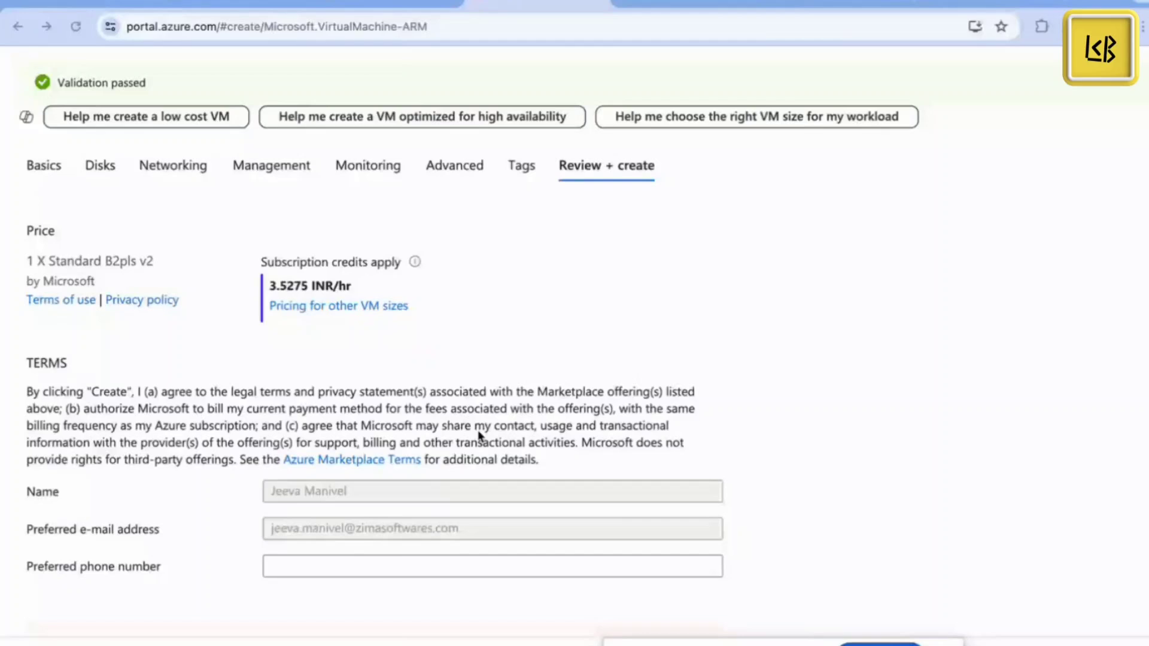
# - Review the configuration summary and create the virtual machine, downloading the private key of its new SSH key pair
pyautogui.scroll(-8, 479, 435)
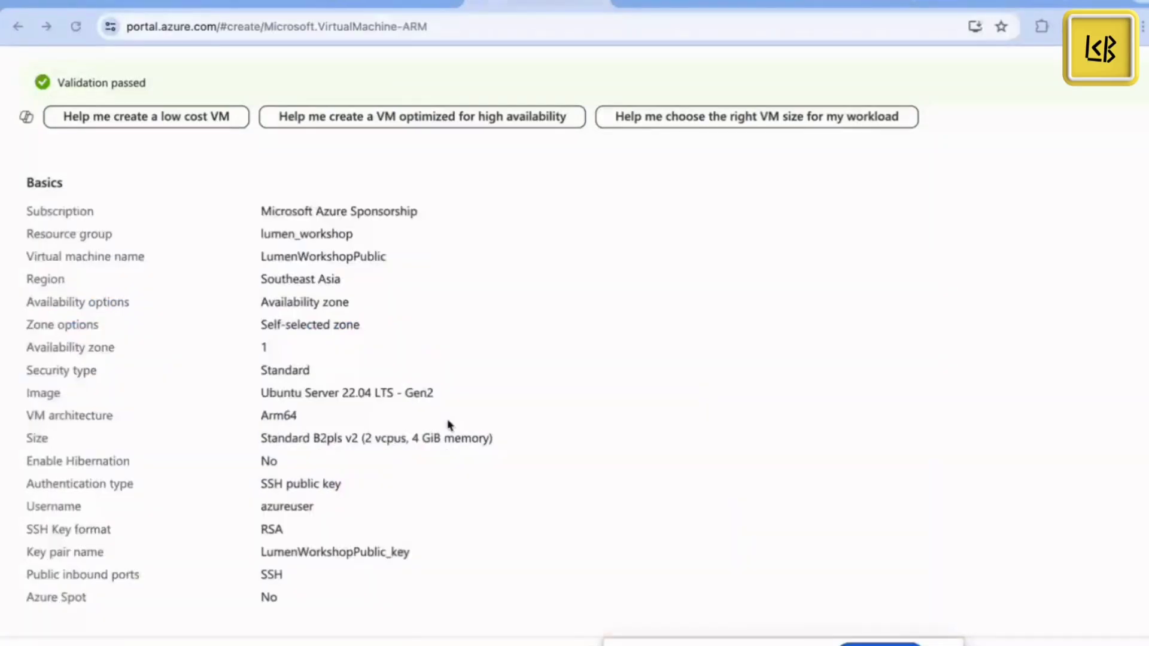
pyautogui.scroll(-15, 449, 425)
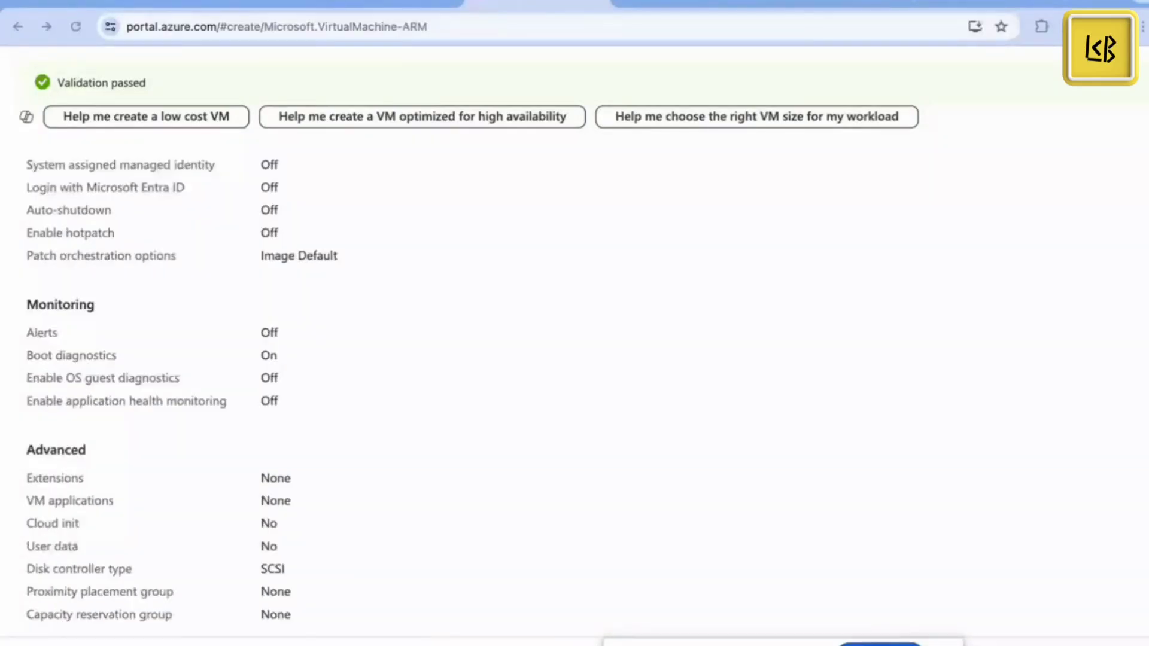
pyautogui.click(254, 645)
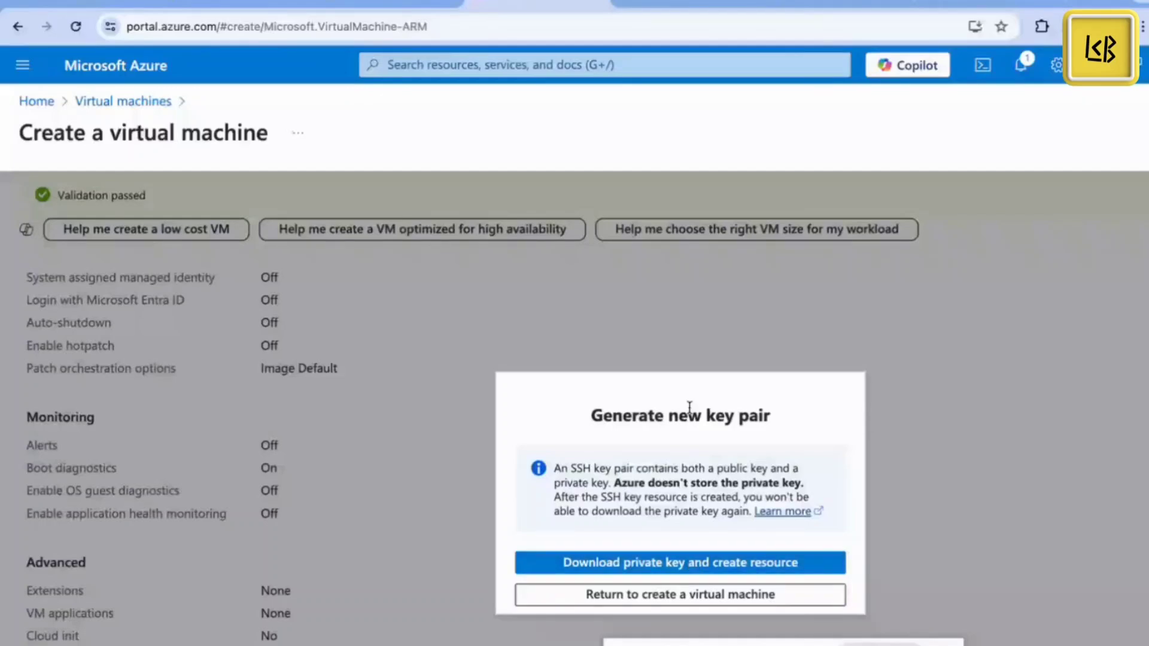
pyautogui.click(647, 565)
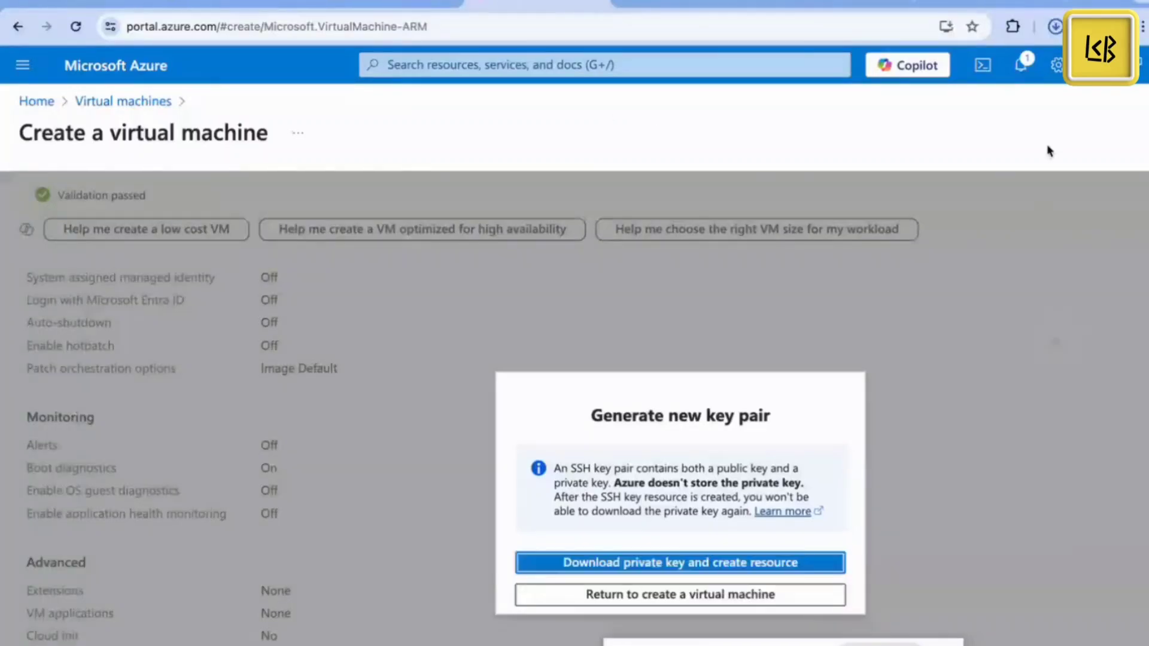